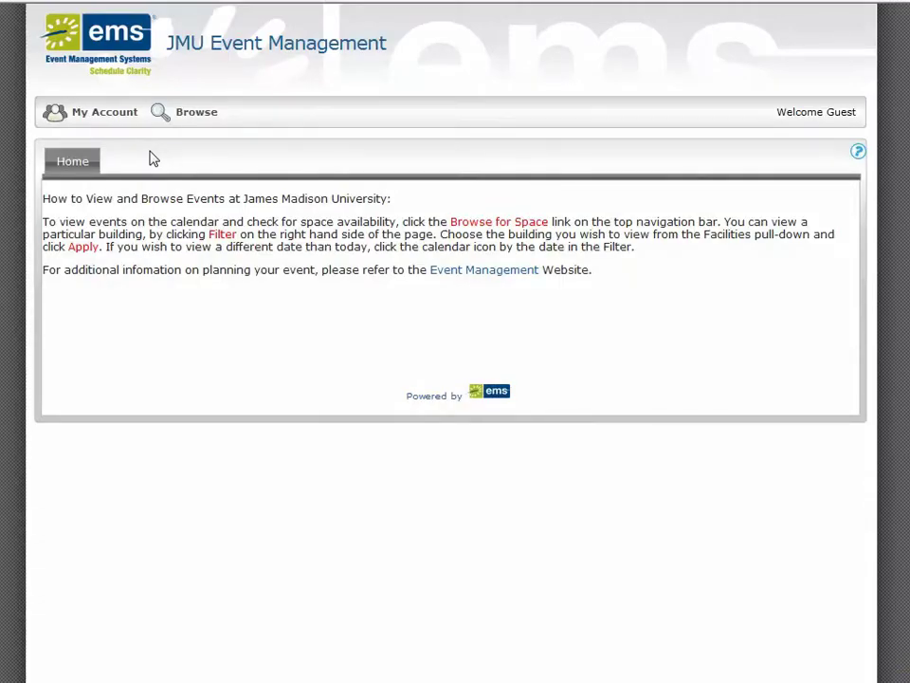
- Log in to JMU Event Management from My Account with the account password
{"action": "mouse_move", "coordinate": [112, 112]}
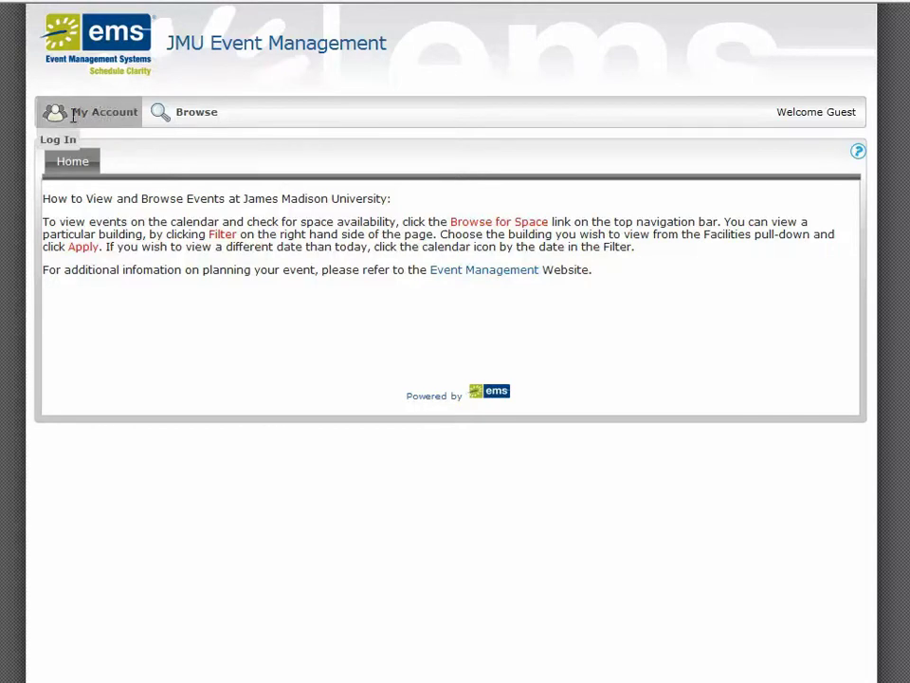
{"action": "left_click", "coordinate": [56, 142]}
{"action": "left_click", "coordinate": [80, 268]}
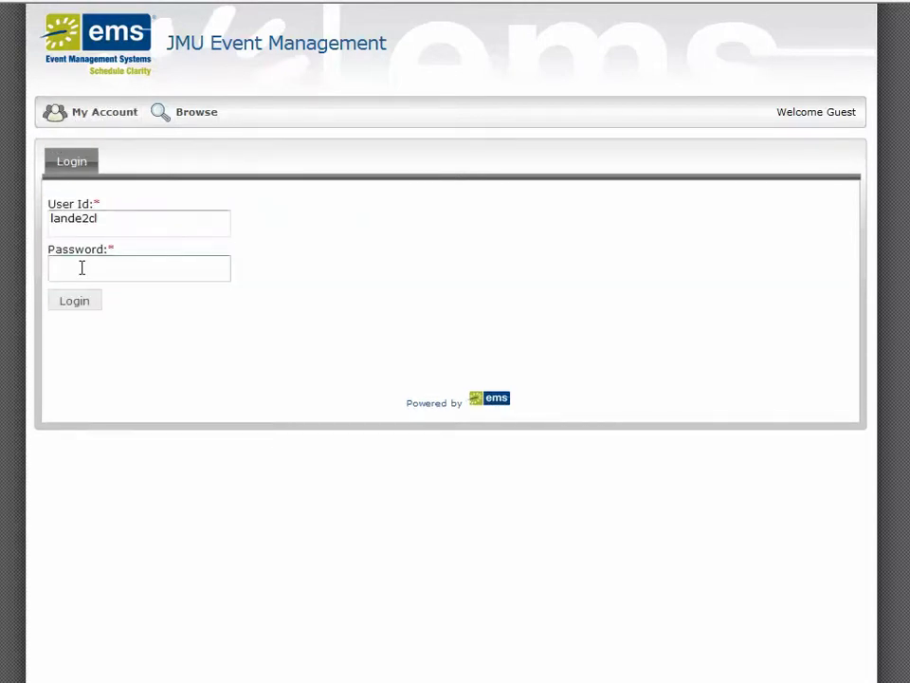
{"action": "type", "text": "********"}
{"action": "key", "text": "Return"}
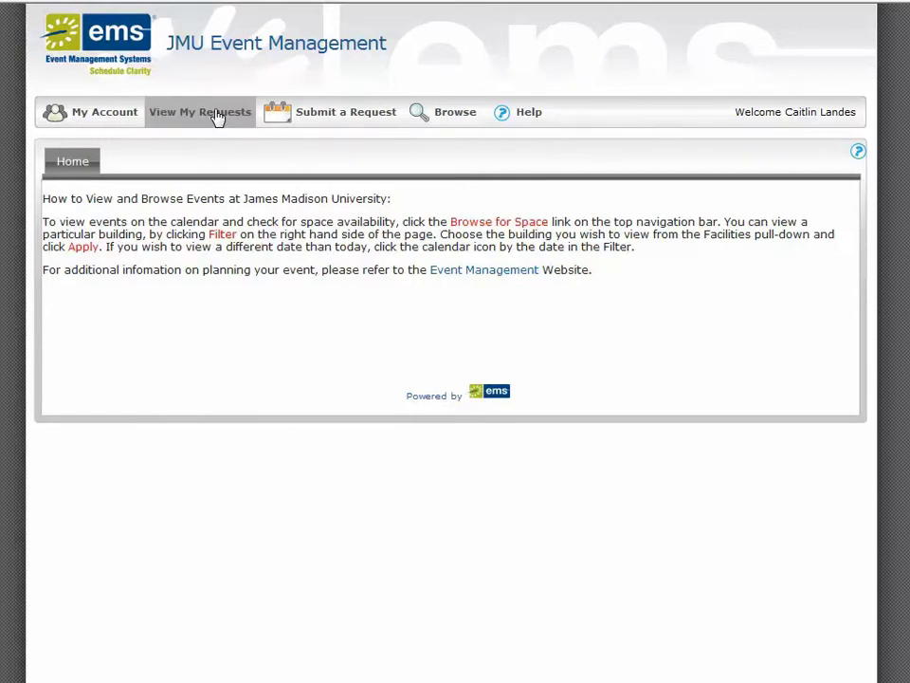
{"action": "mouse_move", "coordinate": [297, 110]}
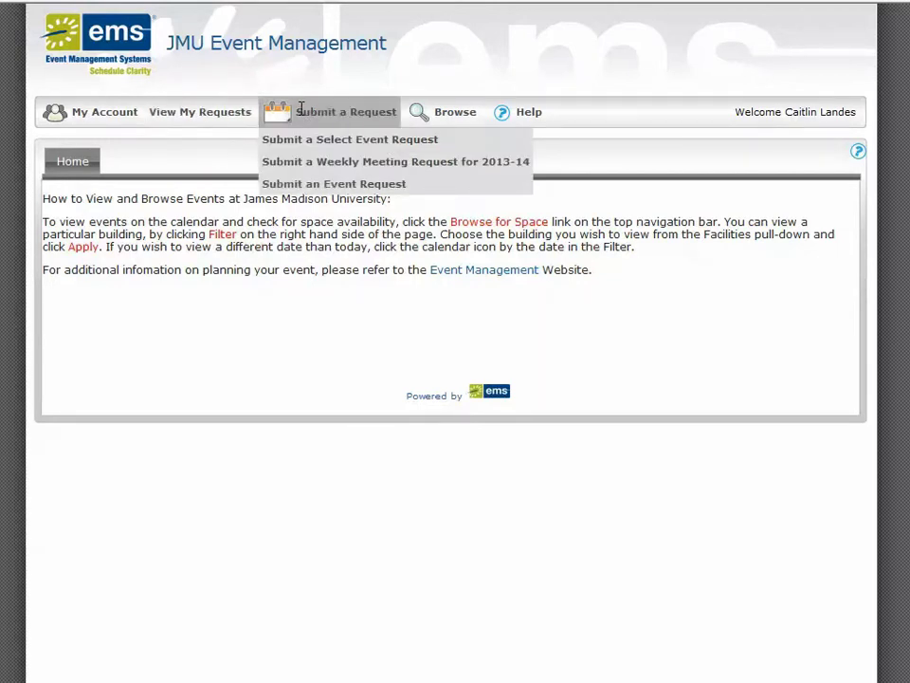
{"action": "mouse_move", "coordinate": [464, 106]}
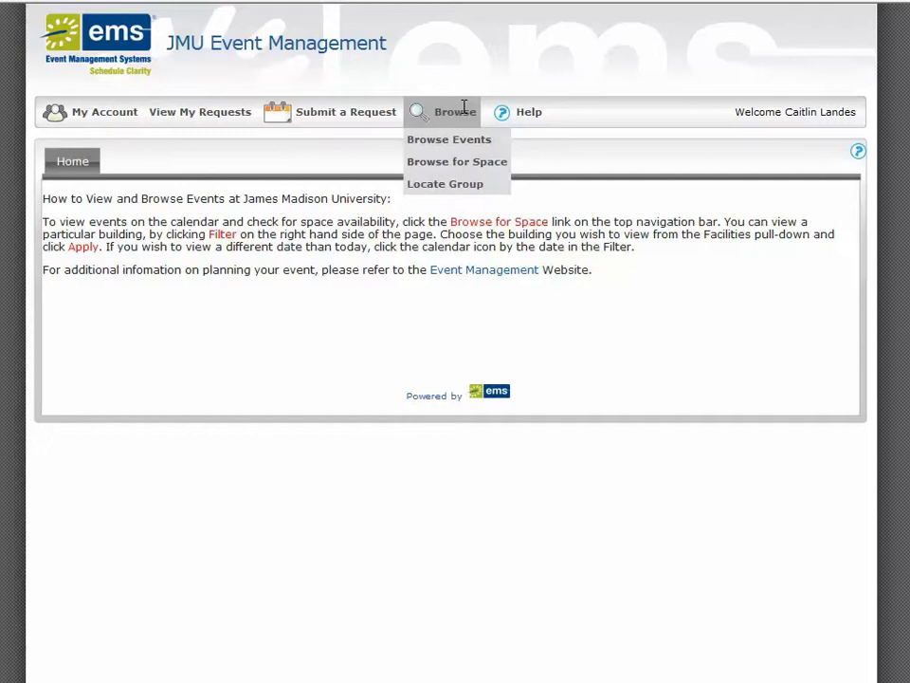
{"action": "mouse_move", "coordinate": [543, 127]}
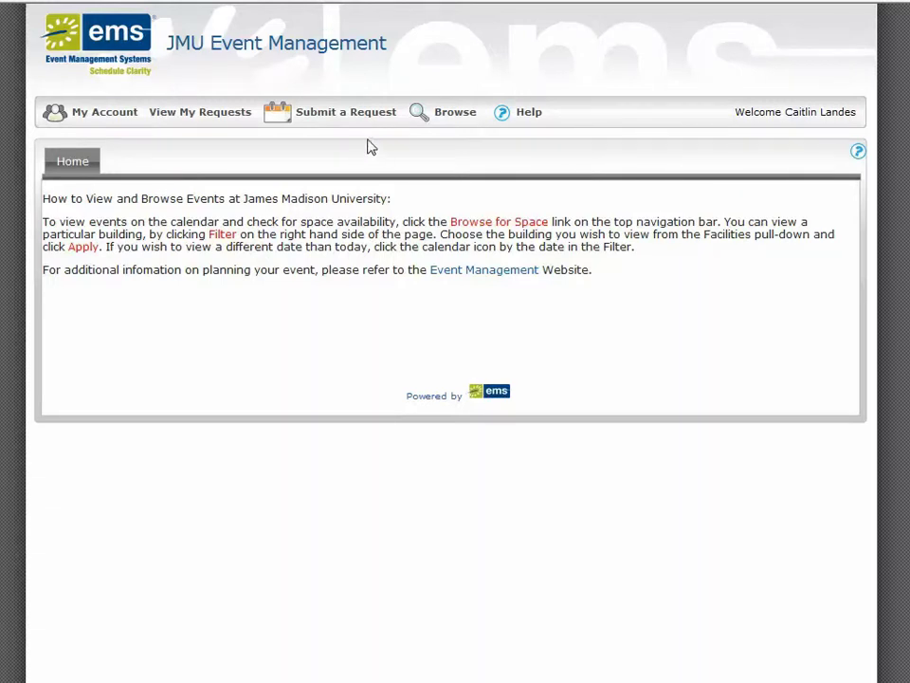
{"action": "mouse_move", "coordinate": [366, 112]}
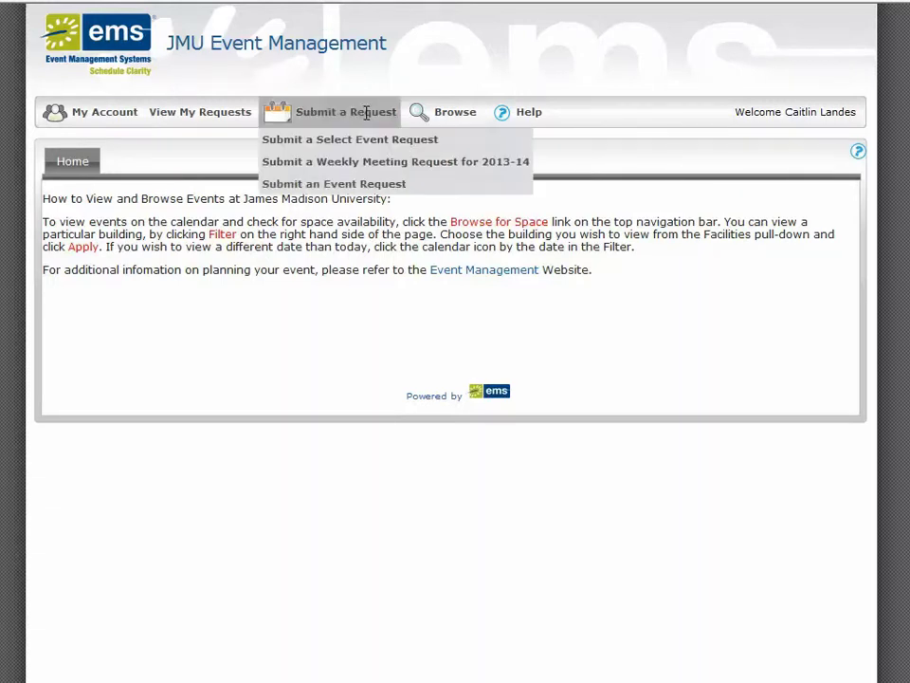
- Begin a new Event Request and pick September 12, 2013 in the date calendar
{"action": "left_click", "coordinate": [368, 185]}
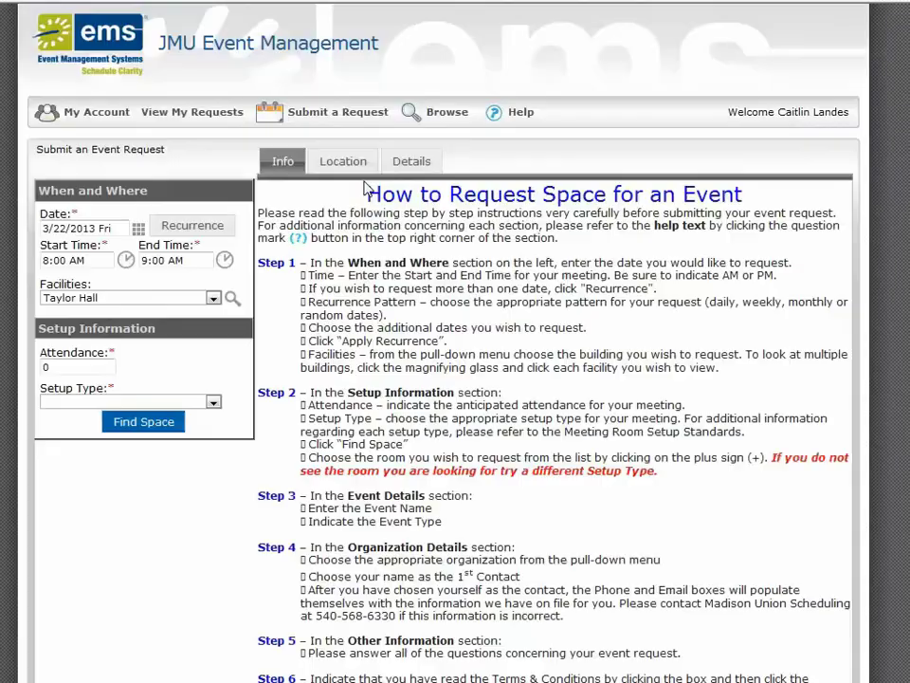
{"action": "left_click", "coordinate": [138, 232]}
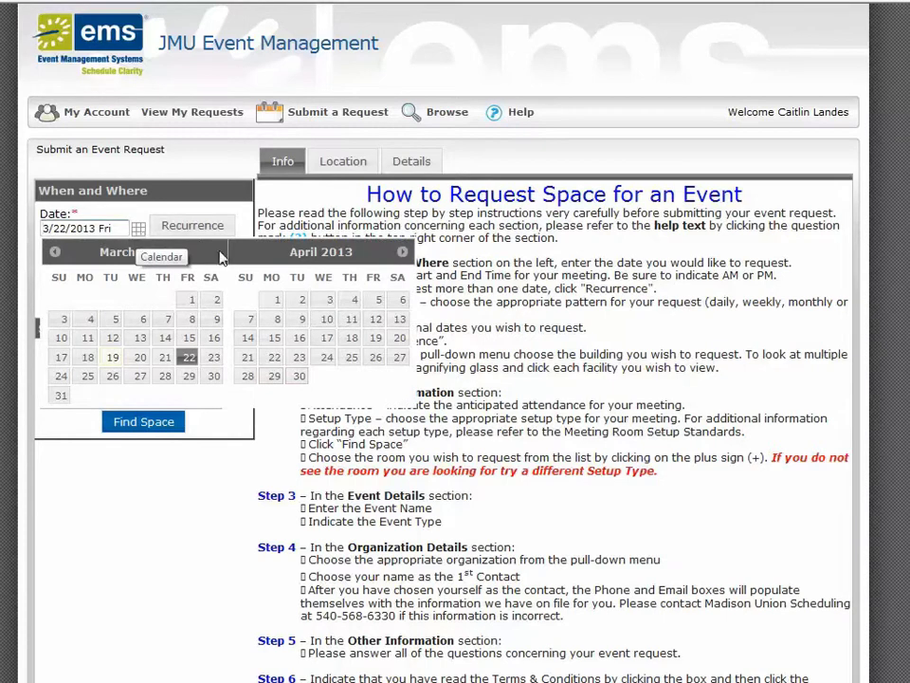
{"action": "left_click", "coordinate": [402, 252]}
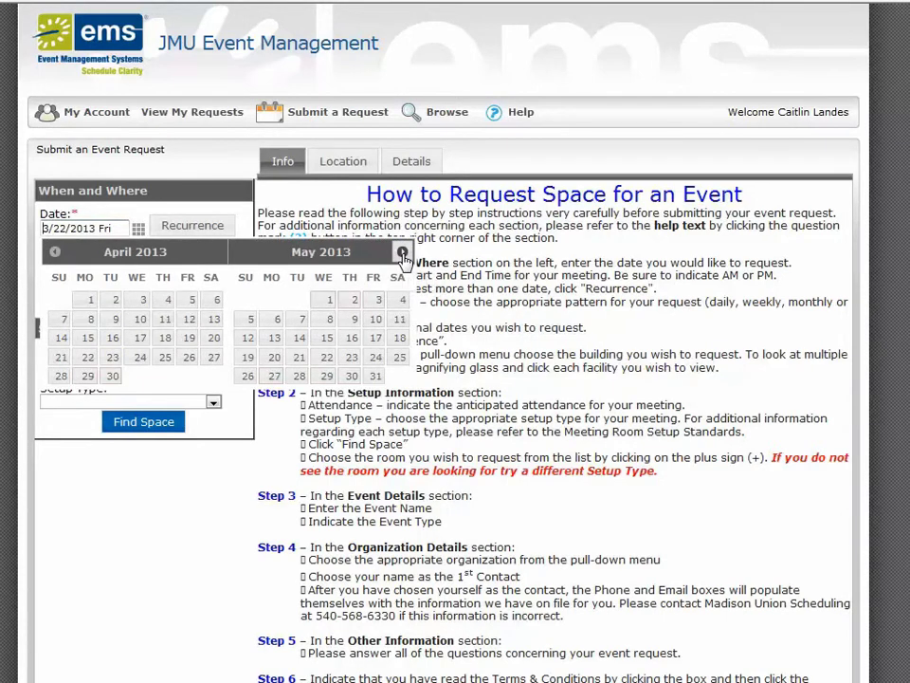
{"action": "left_click", "coordinate": [402, 253]}
{"action": "left_click", "coordinate": [402, 253]}
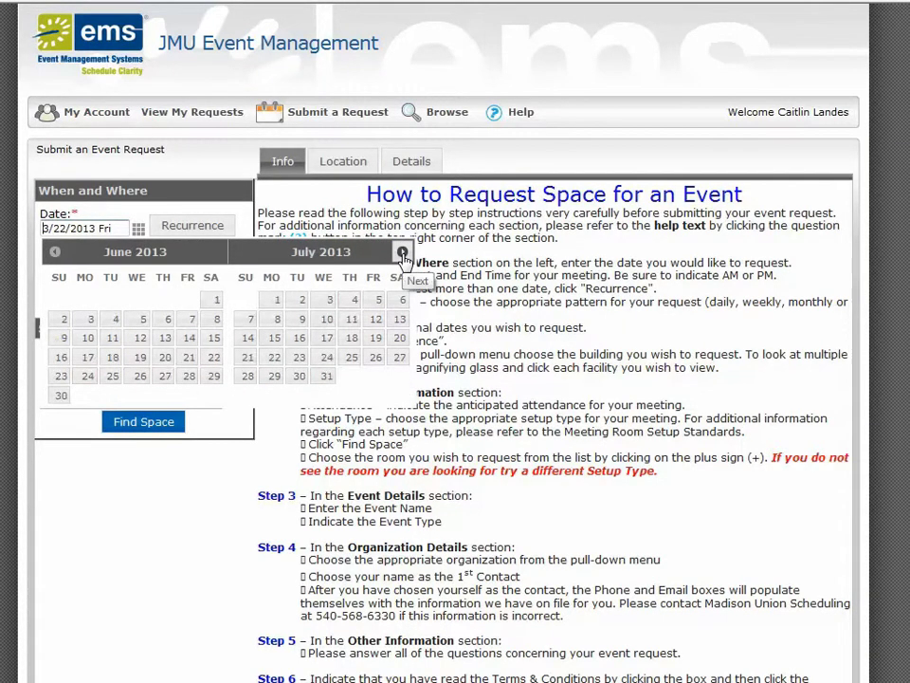
{"action": "left_click", "coordinate": [402, 253]}
{"action": "left_click", "coordinate": [402, 253]}
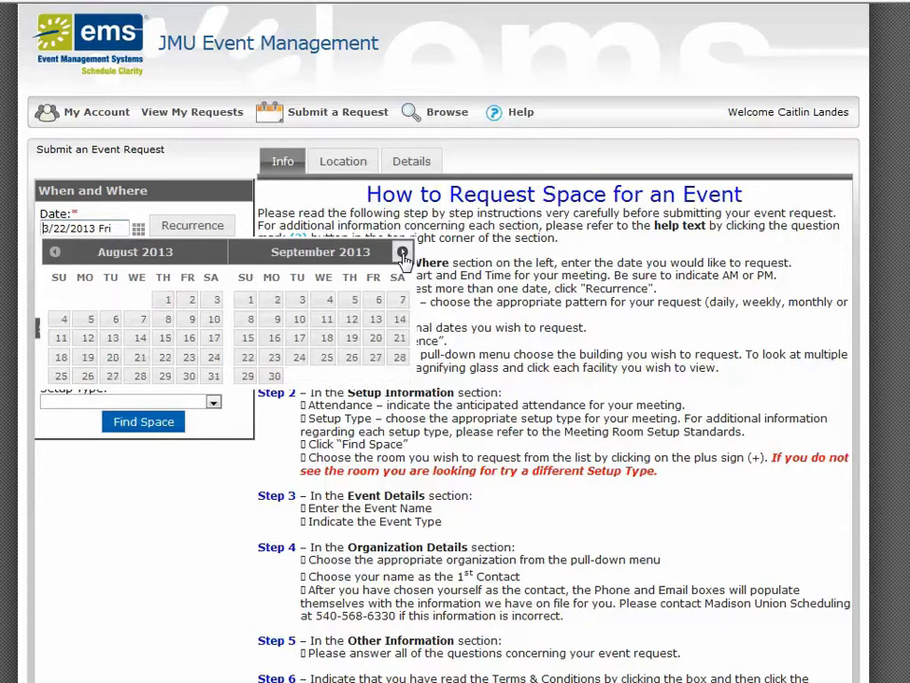
{"action": "left_click", "coordinate": [352, 321]}
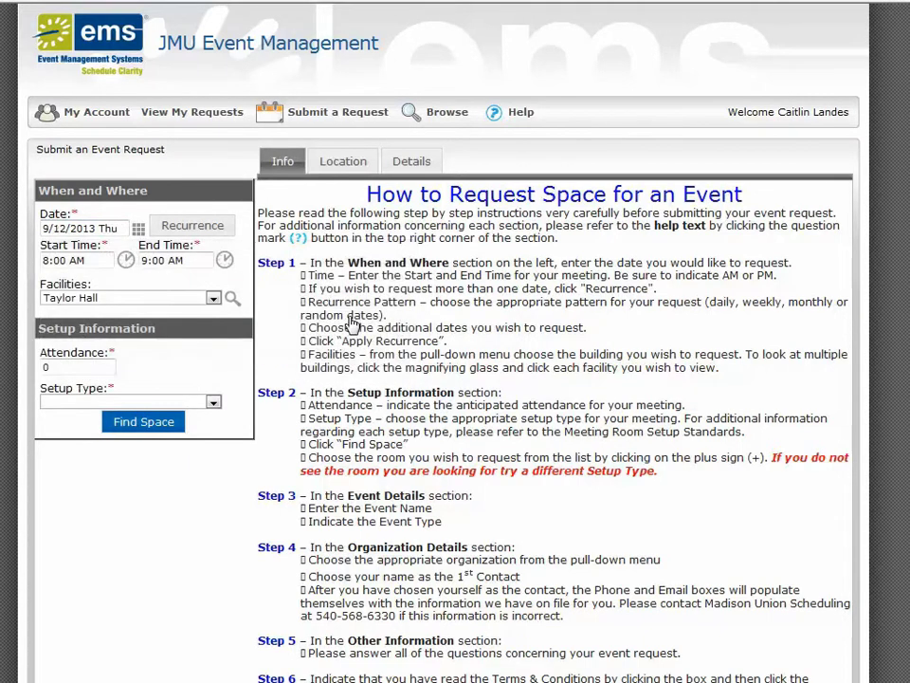
{"action": "left_click", "coordinate": [218, 227]}
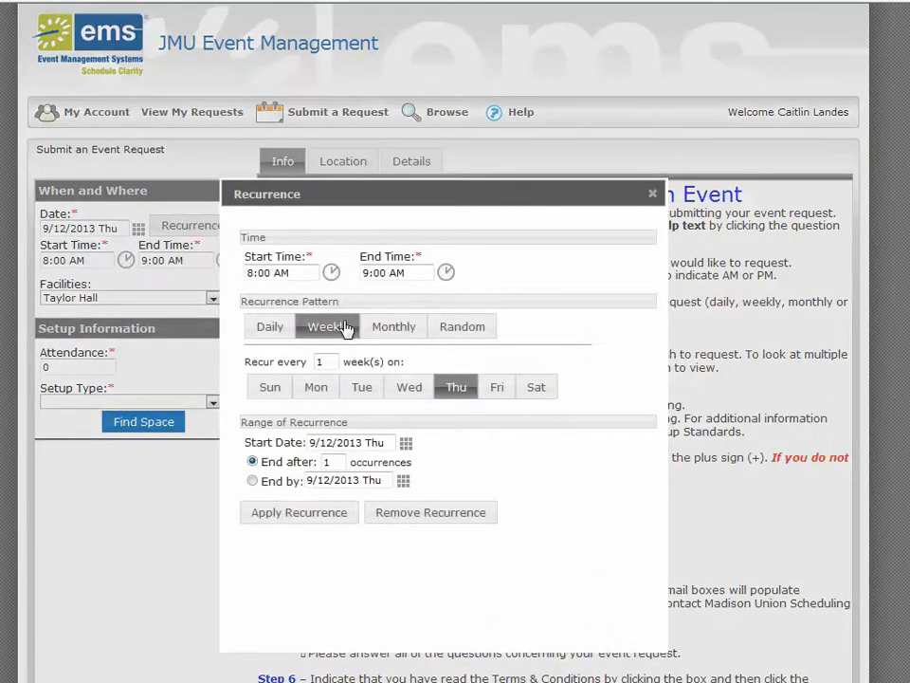
{"action": "left_click", "coordinate": [472, 327]}
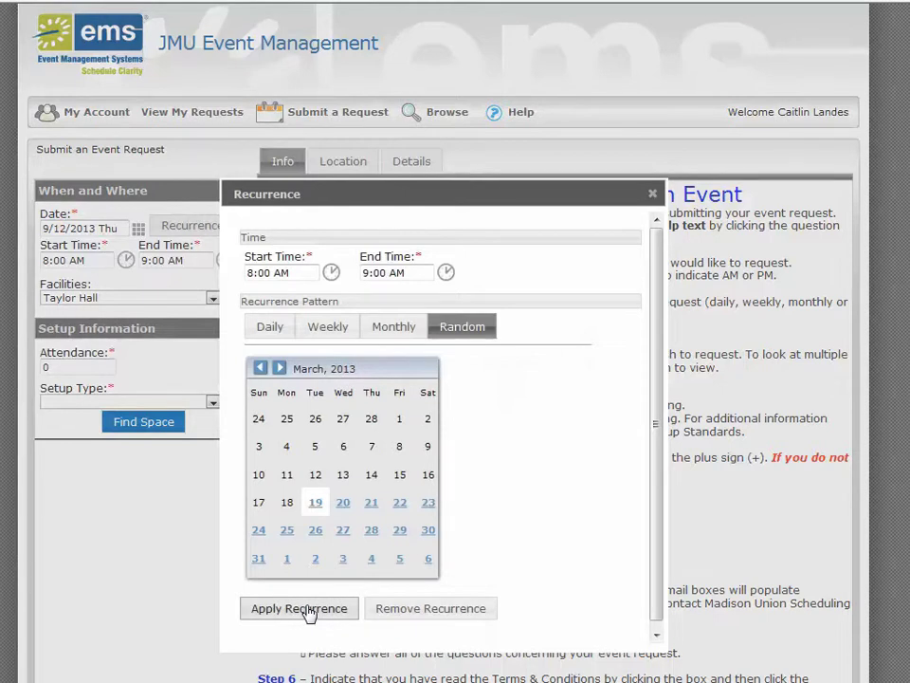
{"action": "left_click", "coordinate": [426, 610]}
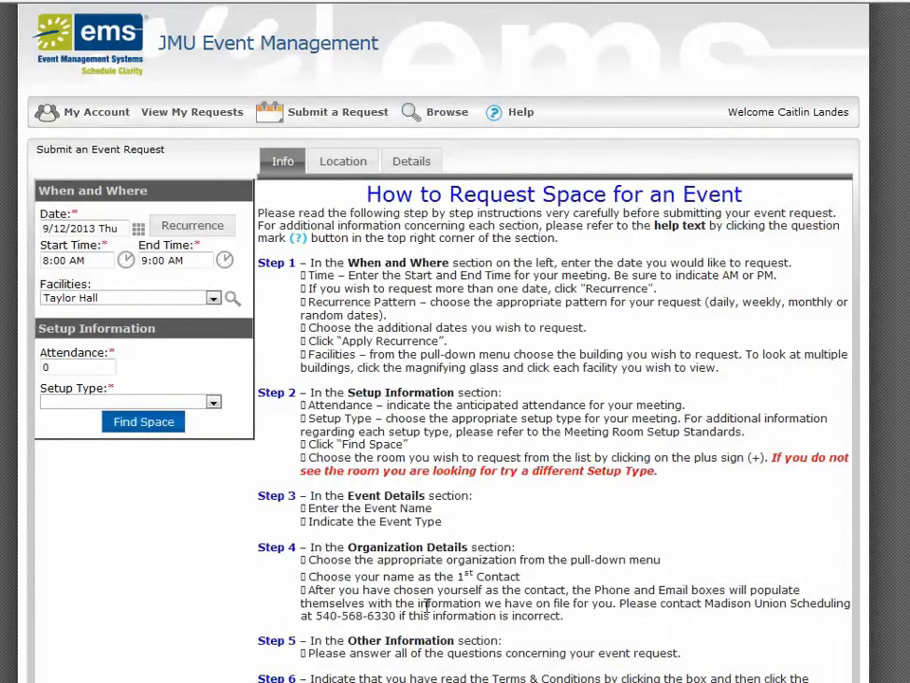
- Set the request's time to 11:00 AM start and 1:00 PM end
{"action": "left_click", "coordinate": [72, 260]}
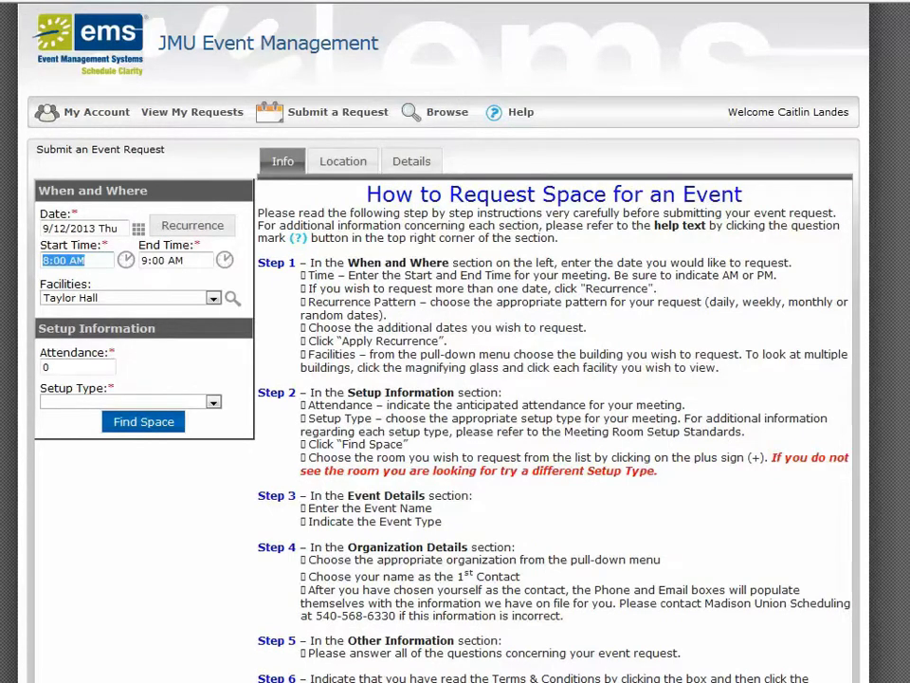
{"action": "type", "text": "11a"}
{"action": "key", "text": "Tab"}
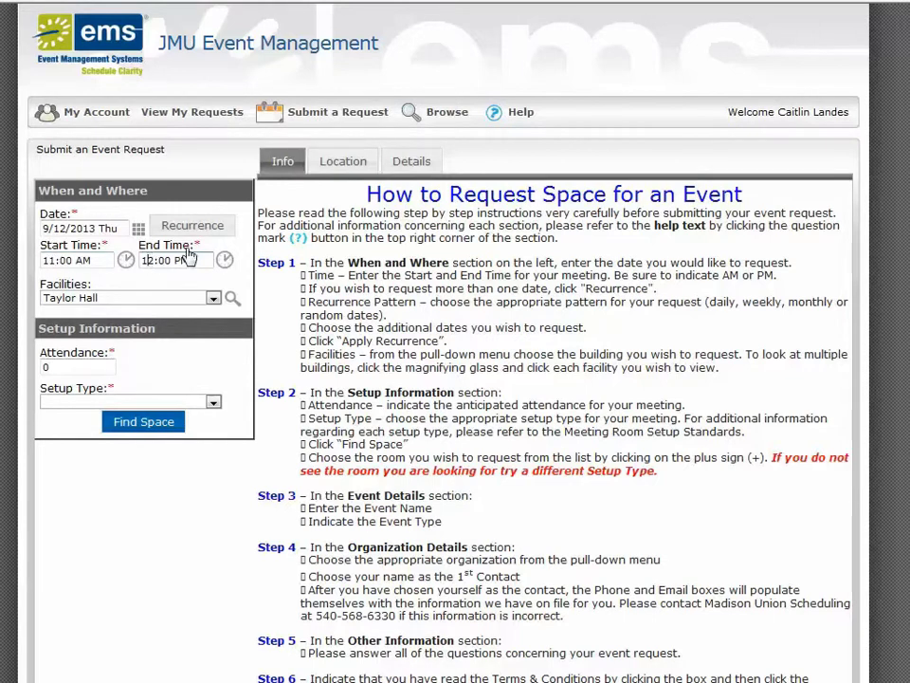
{"action": "key", "text": "Delete"}
{"action": "left_click", "coordinate": [225, 260]}
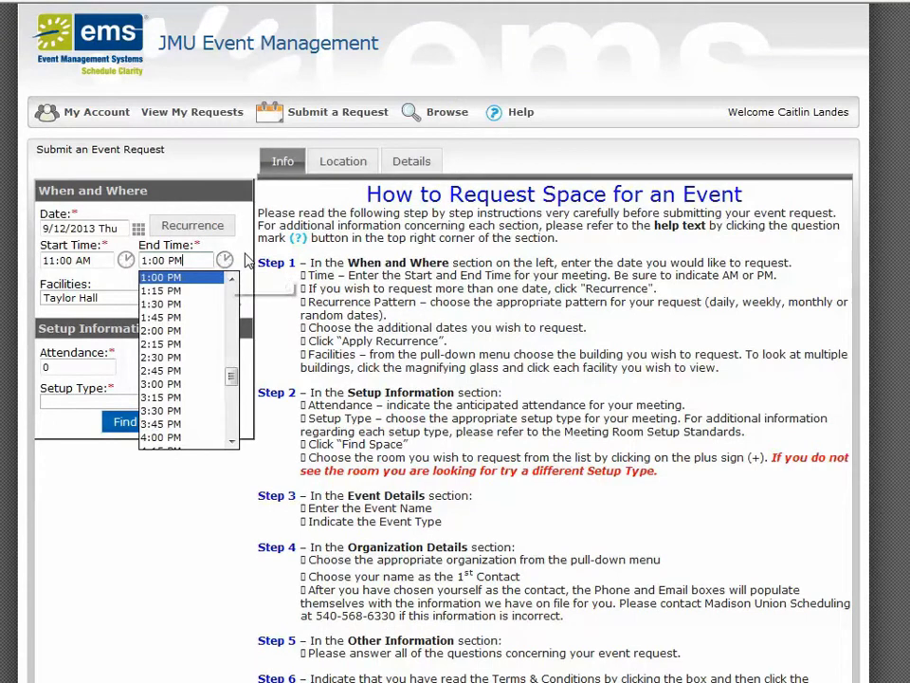
{"action": "left_click", "coordinate": [246, 261]}
- Choose Taylor Hall as the facility
{"action": "left_click", "coordinate": [213, 299]}
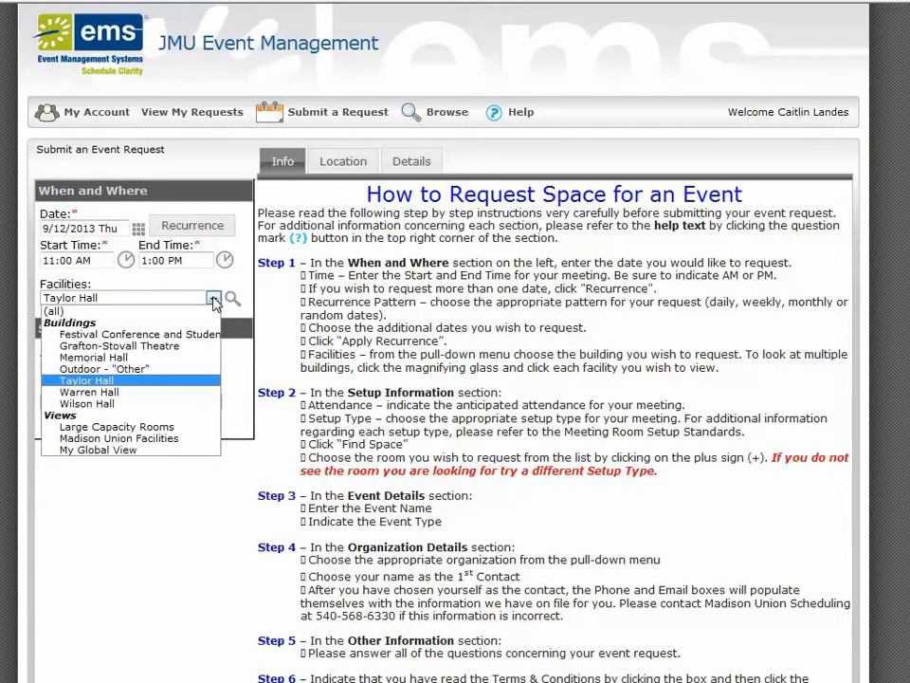
{"action": "left_click", "coordinate": [195, 380]}
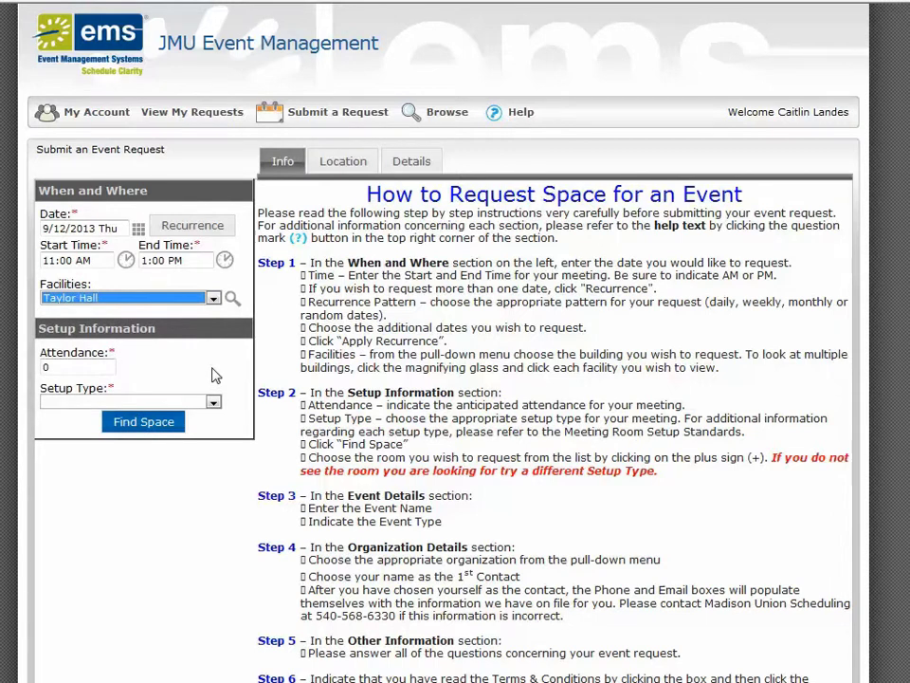
{"action": "left_click", "coordinate": [43, 367]}
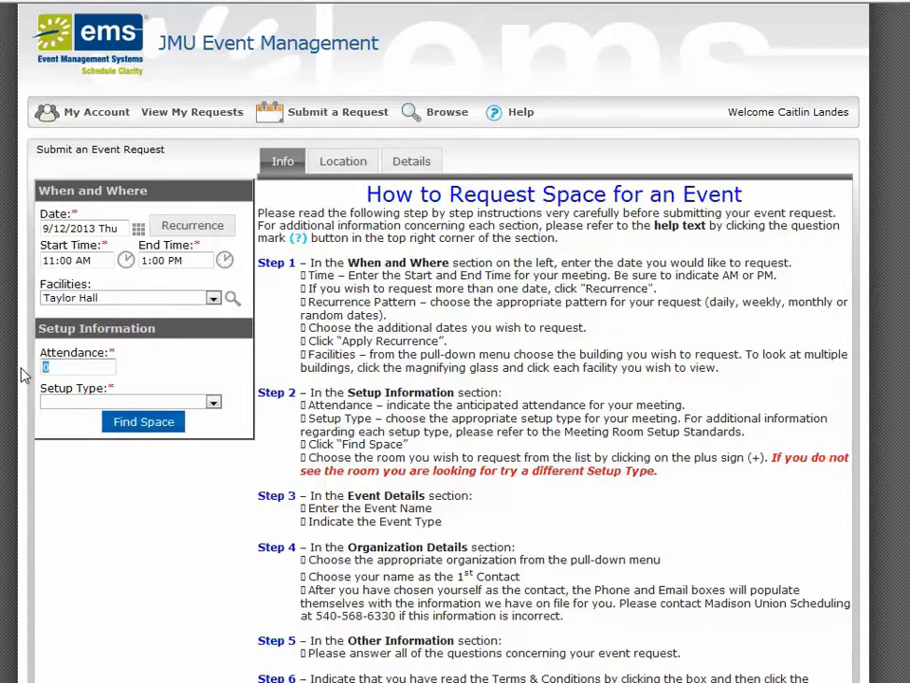
- Enter an attendance of 20 and choose Theater as the setup type
{"action": "type", "text": "20"}
{"action": "left_click", "coordinate": [215, 403]}
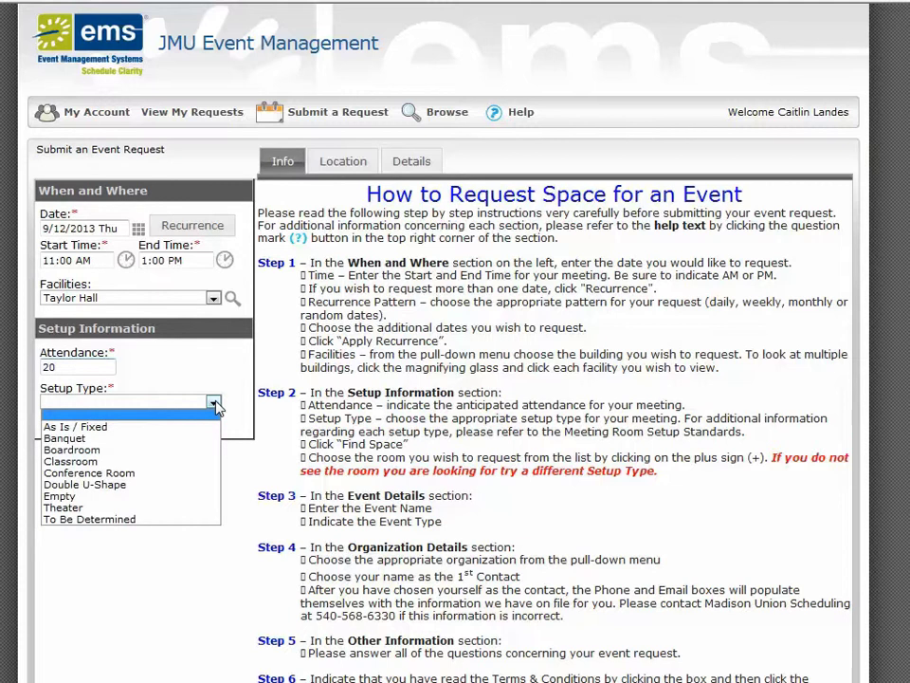
{"action": "mouse_move", "coordinate": [510, 114]}
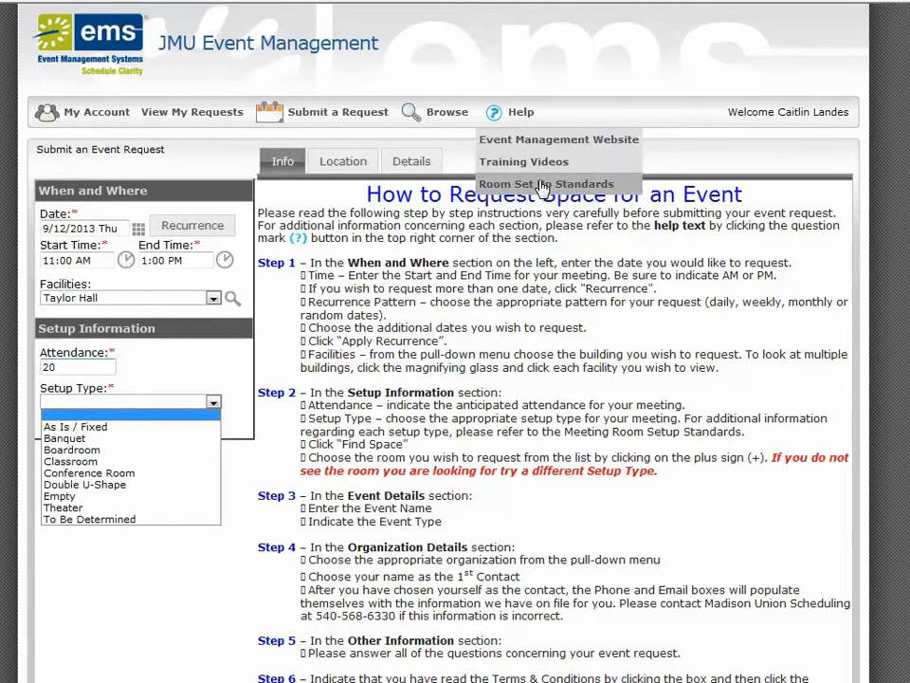
{"action": "left_click", "coordinate": [136, 510]}
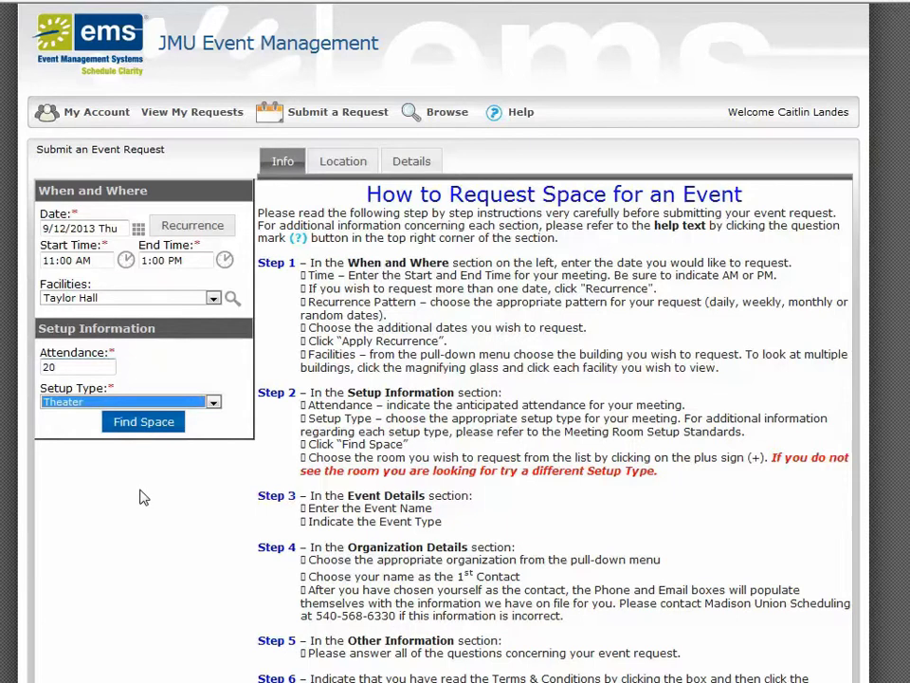
- Search Taylor Hall rooms, add 0302 and 0305, then remove the 0305 row
{"action": "left_click", "coordinate": [139, 429]}
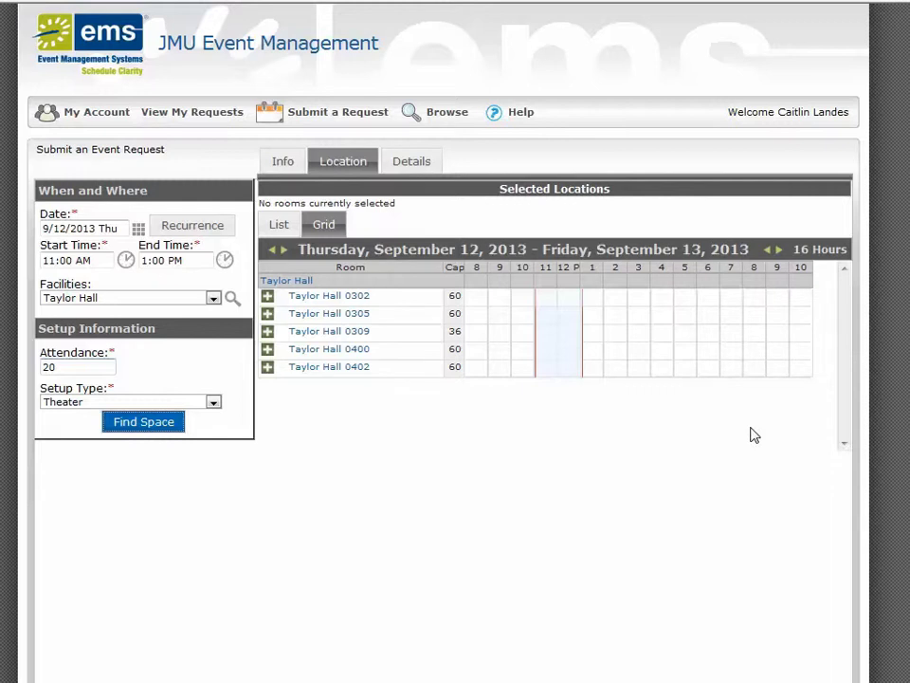
{"action": "left_click", "coordinate": [268, 300]}
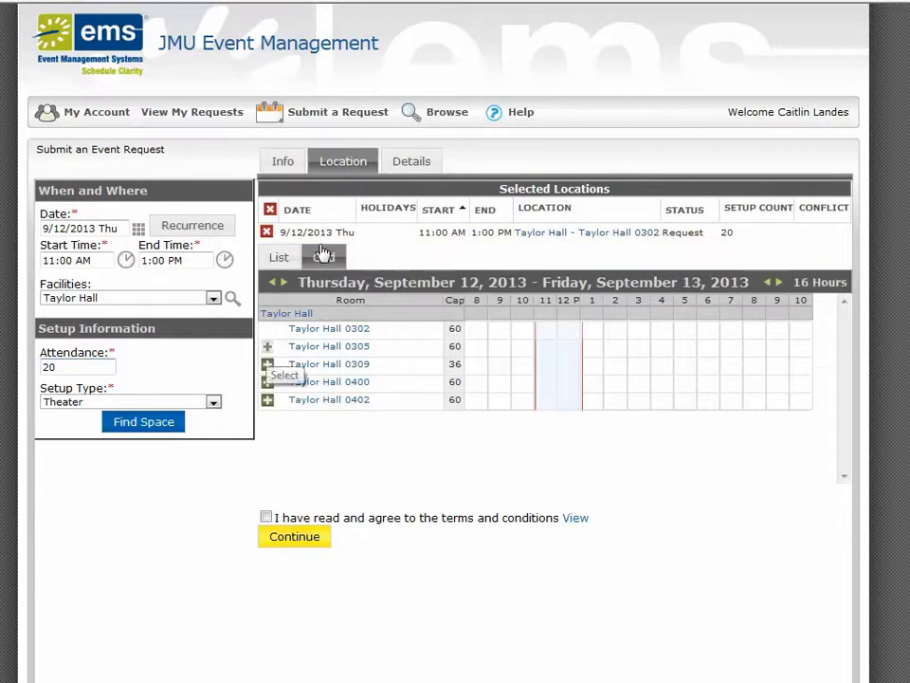
{"action": "left_click", "coordinate": [269, 347]}
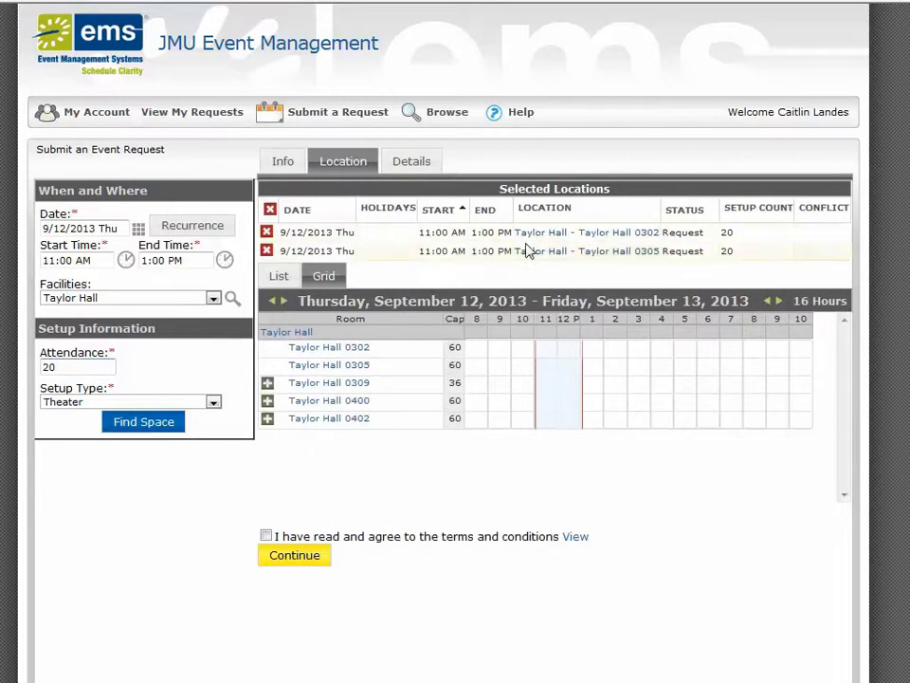
{"action": "left_click", "coordinate": [267, 251]}
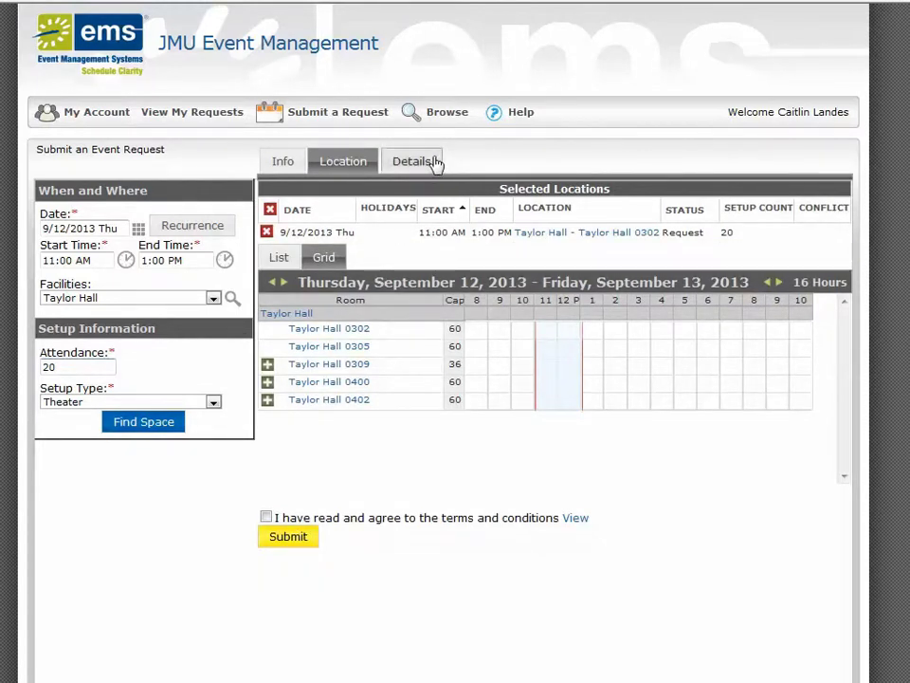
- Name the event 'Exec Meeting' and set its event type to Meeting
{"action": "left_click", "coordinate": [413, 161]}
{"action": "left_click", "coordinate": [418, 231]}
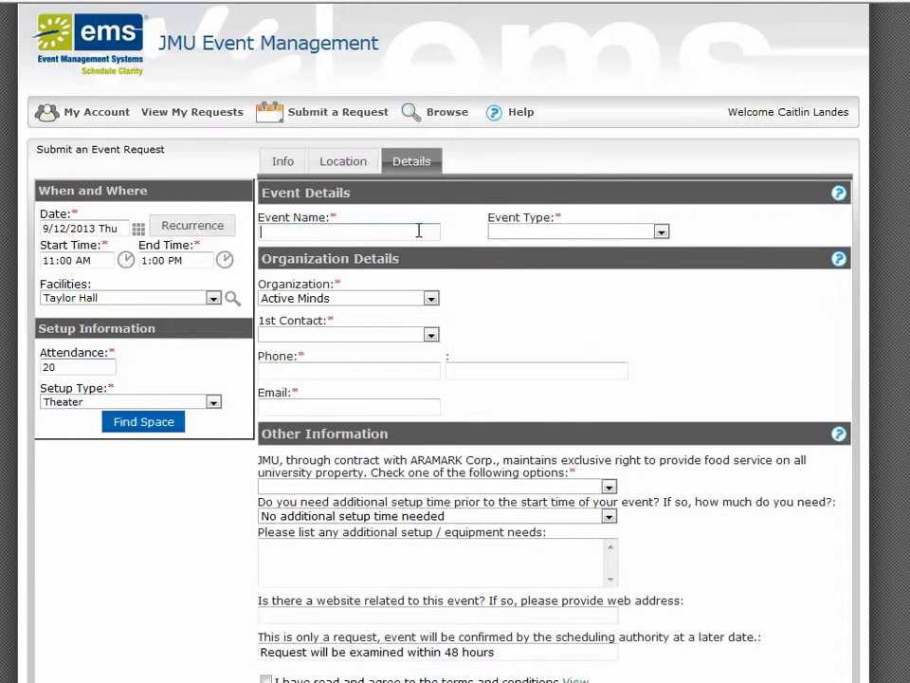
{"action": "type", "text": "Exec Meeting"}
{"action": "key", "text": "Tab"}
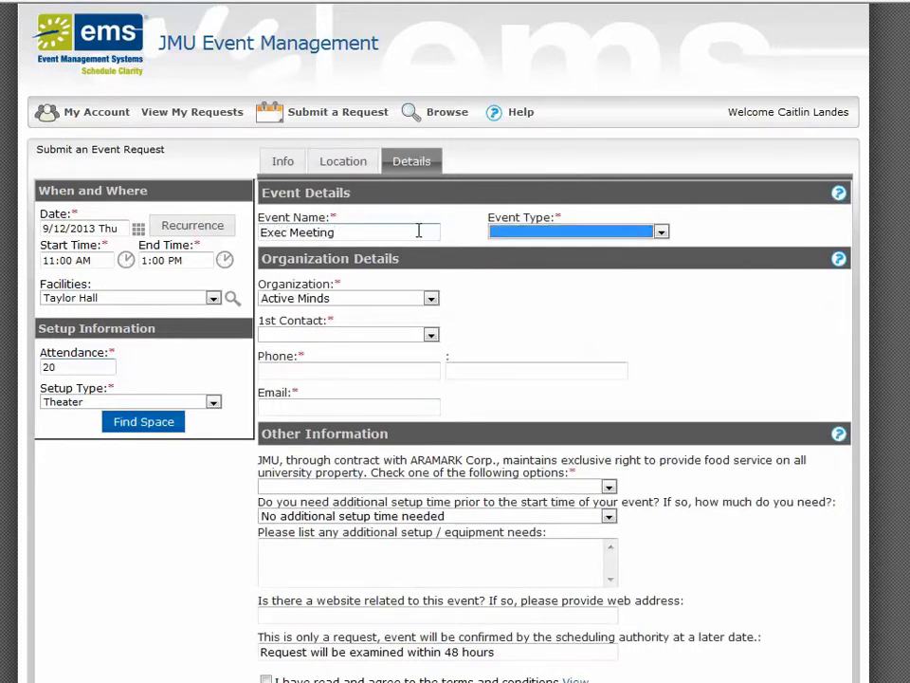
{"action": "left_click", "coordinate": [662, 233]}
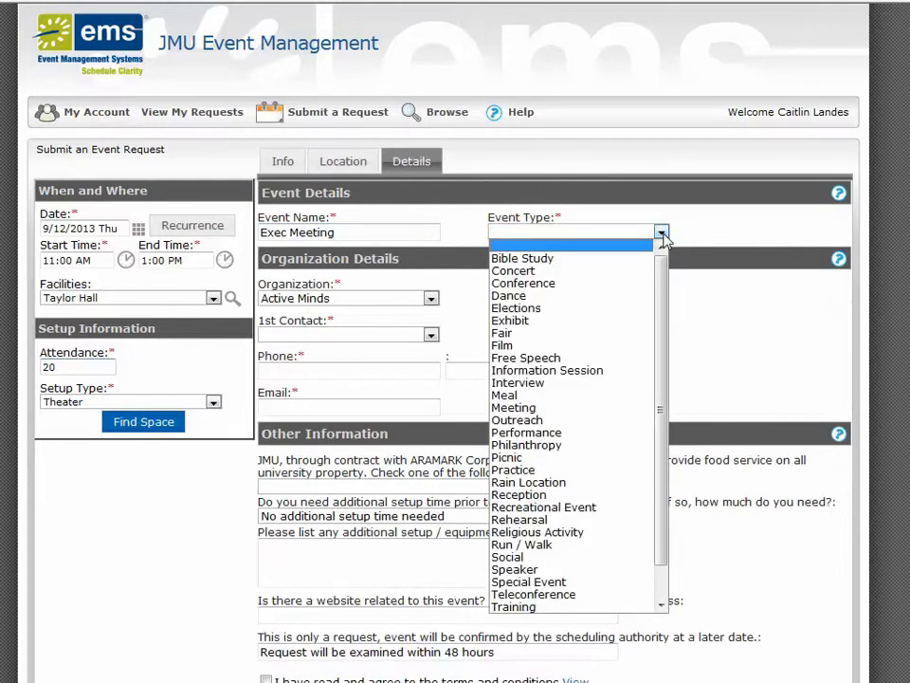
{"action": "left_click", "coordinate": [621, 409]}
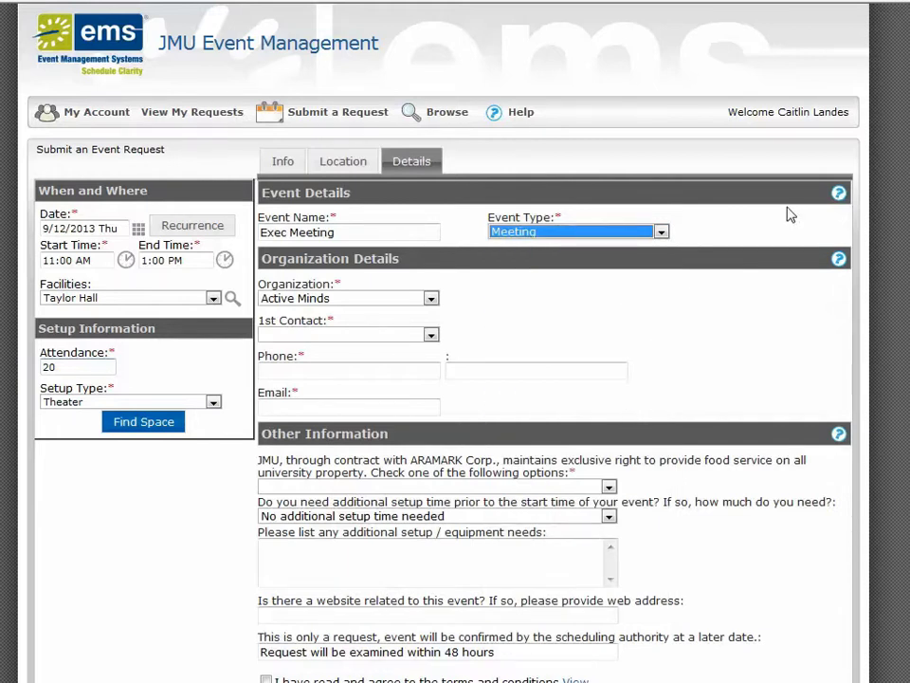
- Keep Active Minds as organization and pick the first contact, filling phone and e-mail
{"action": "left_click", "coordinate": [432, 299]}
{"action": "left_click", "coordinate": [438, 305]}
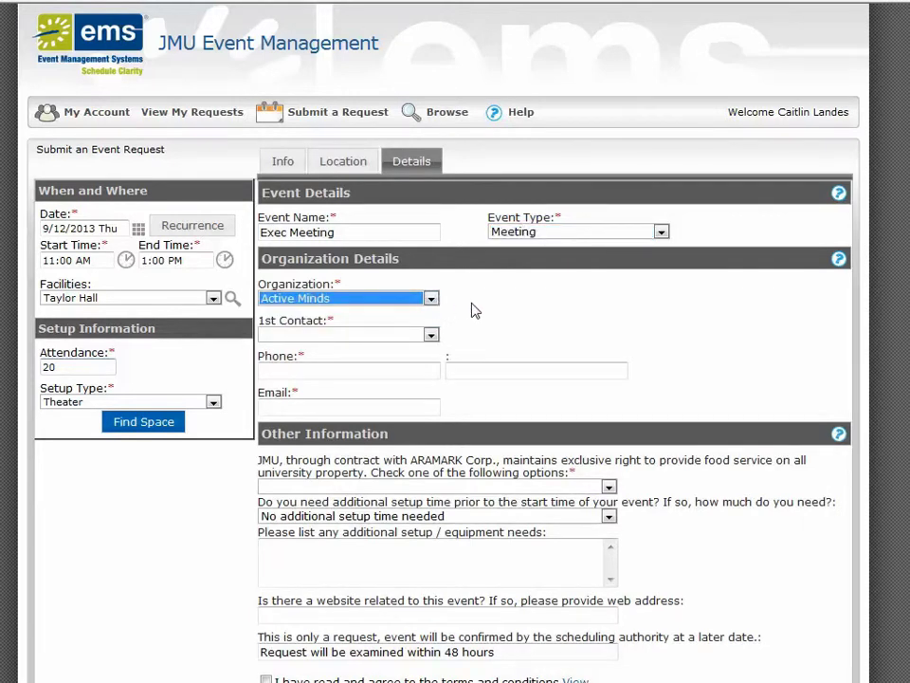
{"action": "left_click", "coordinate": [431, 336]}
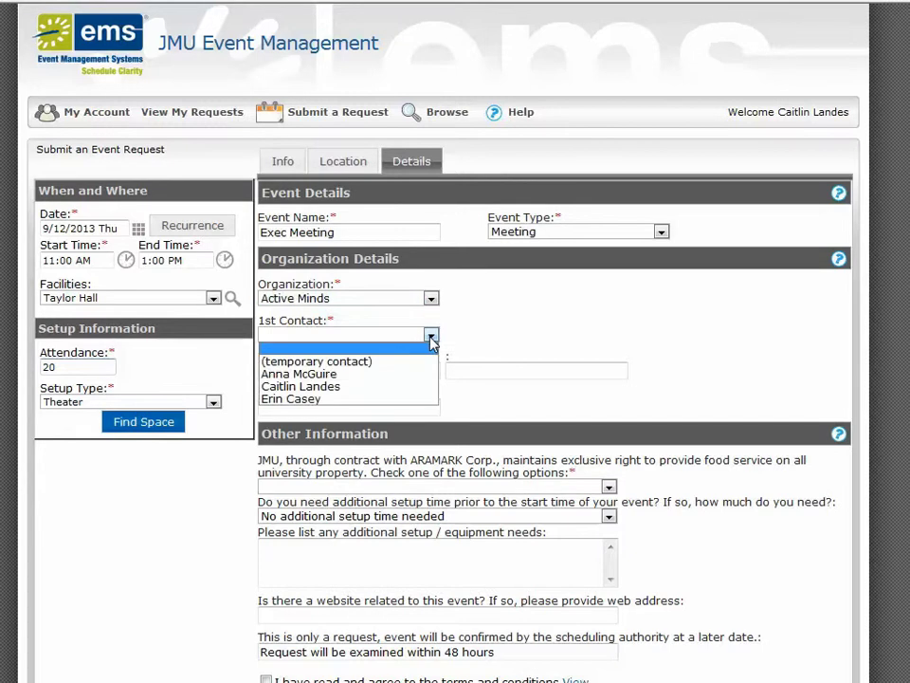
{"action": "left_click", "coordinate": [428, 387]}
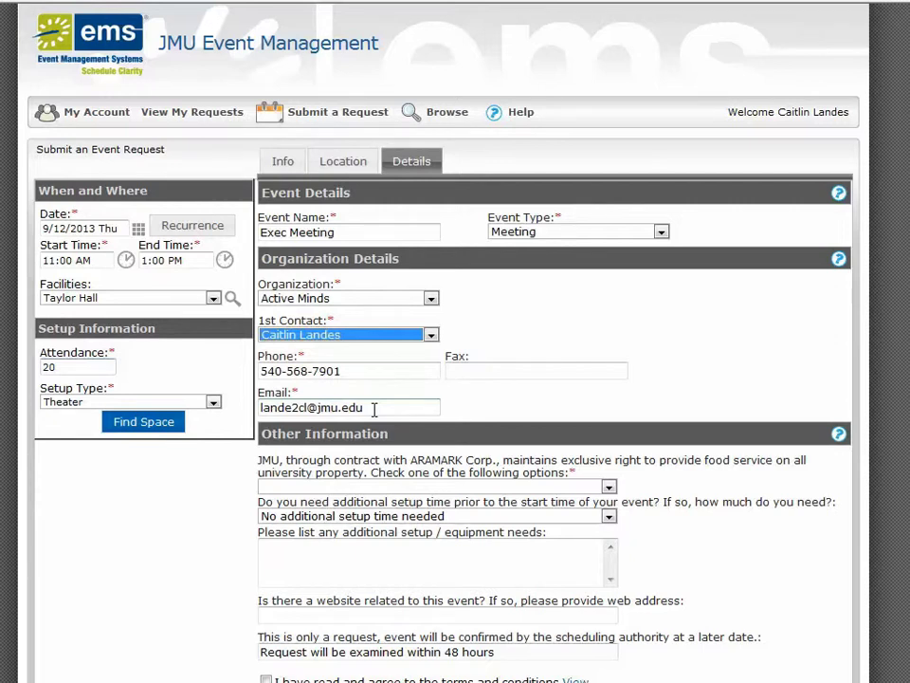
- In Other Information, select food not offered and no additional setup time needed
{"action": "left_click", "coordinate": [609, 487]}
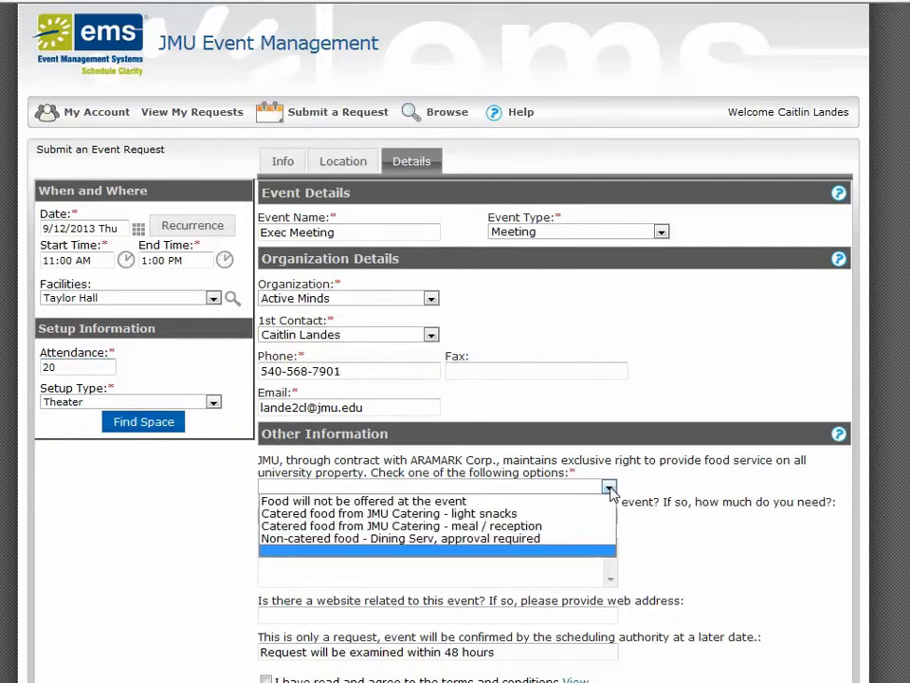
{"action": "left_click", "coordinate": [493, 503]}
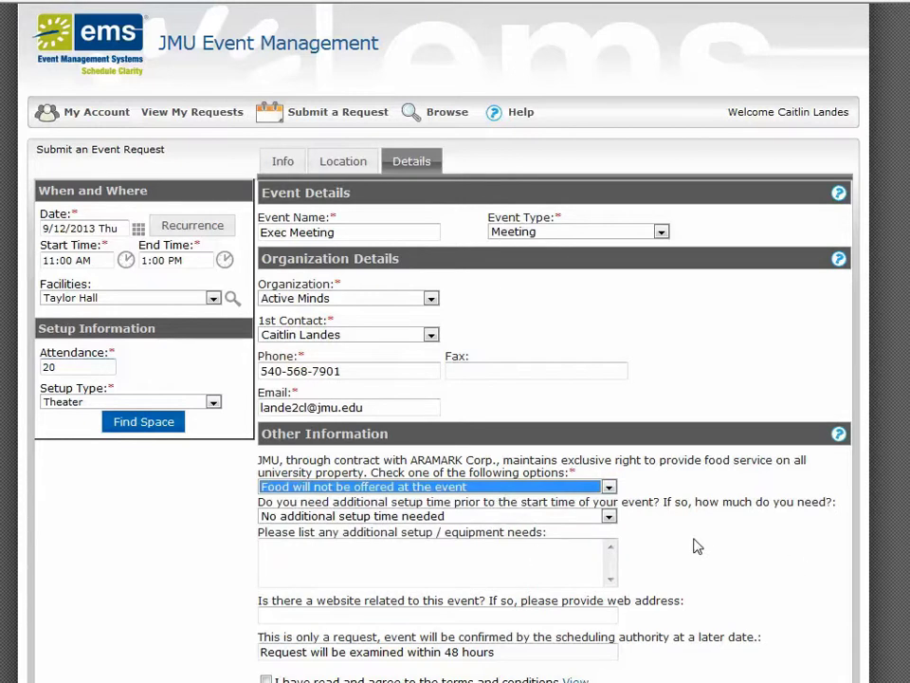
{"action": "left_click", "coordinate": [608, 516]}
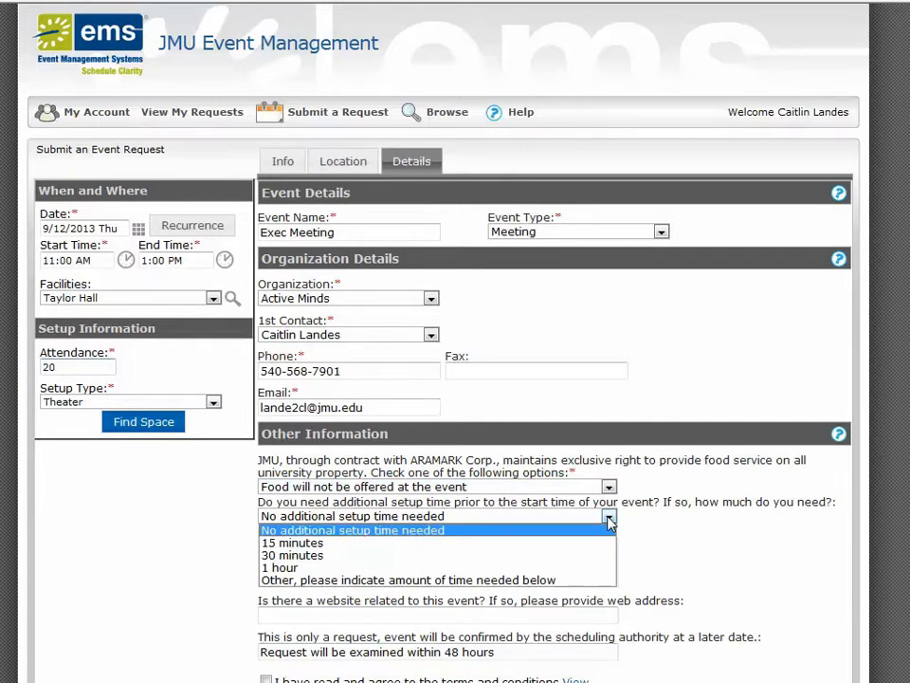
{"action": "left_click", "coordinate": [643, 530]}
{"action": "left_click", "coordinate": [580, 564]}
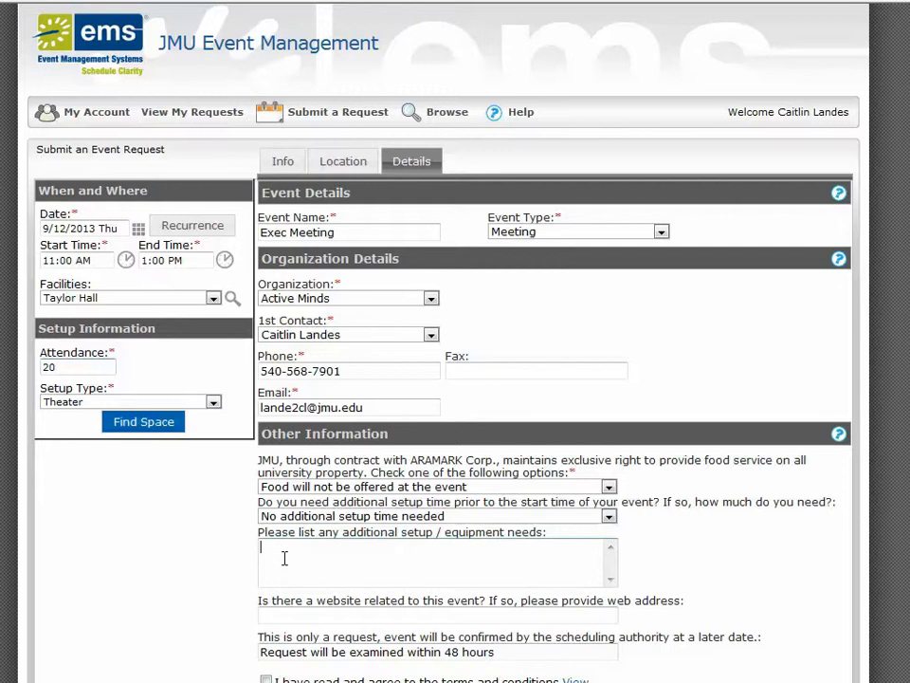
{"action": "left_click", "coordinate": [287, 615]}
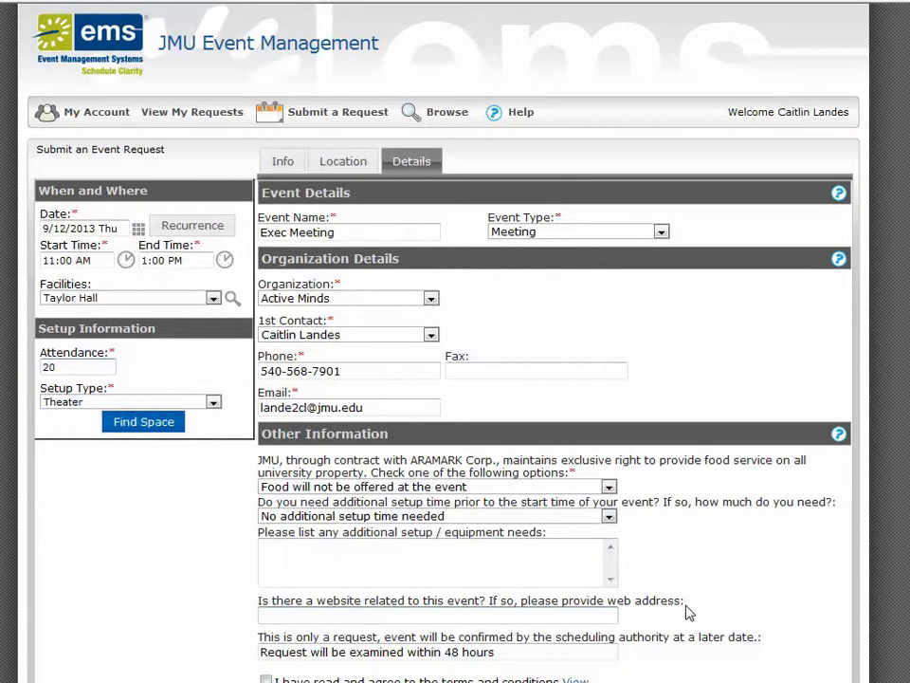
- Review and close the terms and conditions, tick the agreement, and submit the request
{"action": "scroll", "coordinate": [690, 614], "scroll_direction": "down", "scroll_amount": 2}
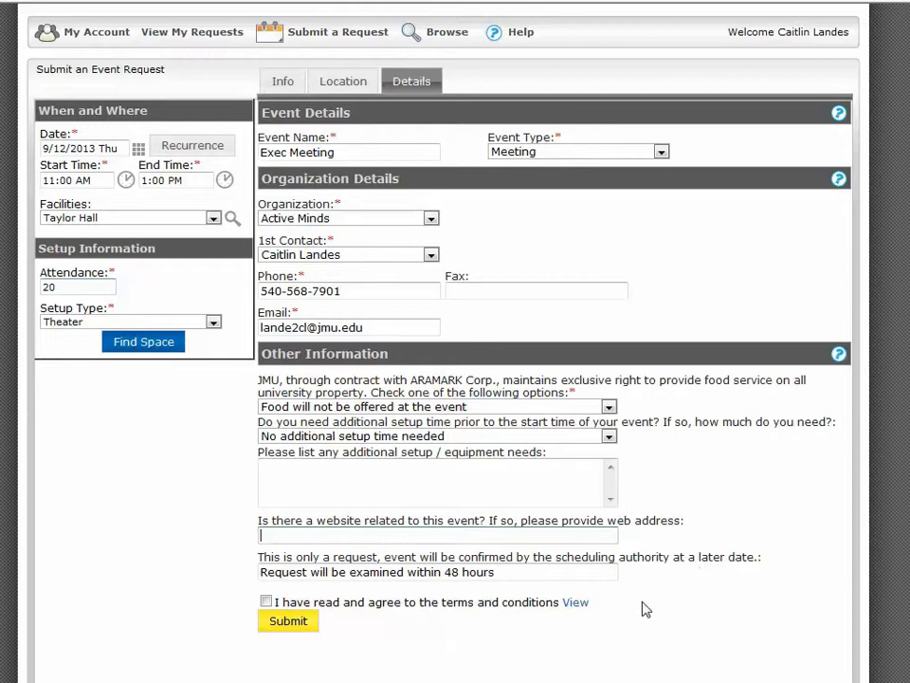
{"action": "left_click", "coordinate": [578, 603]}
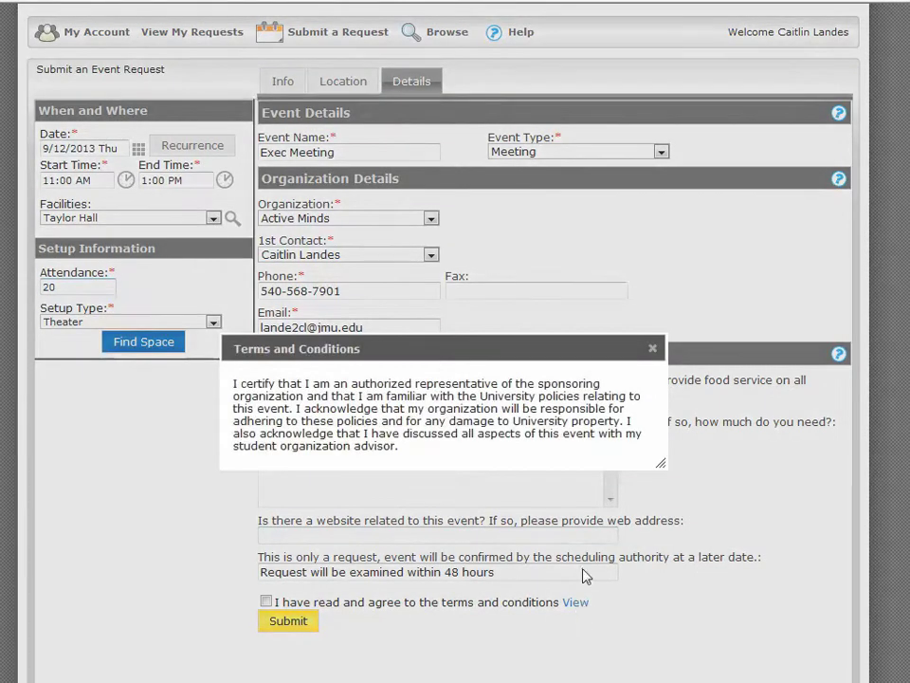
{"action": "left_click", "coordinate": [654, 349]}
{"action": "left_click", "coordinate": [266, 601]}
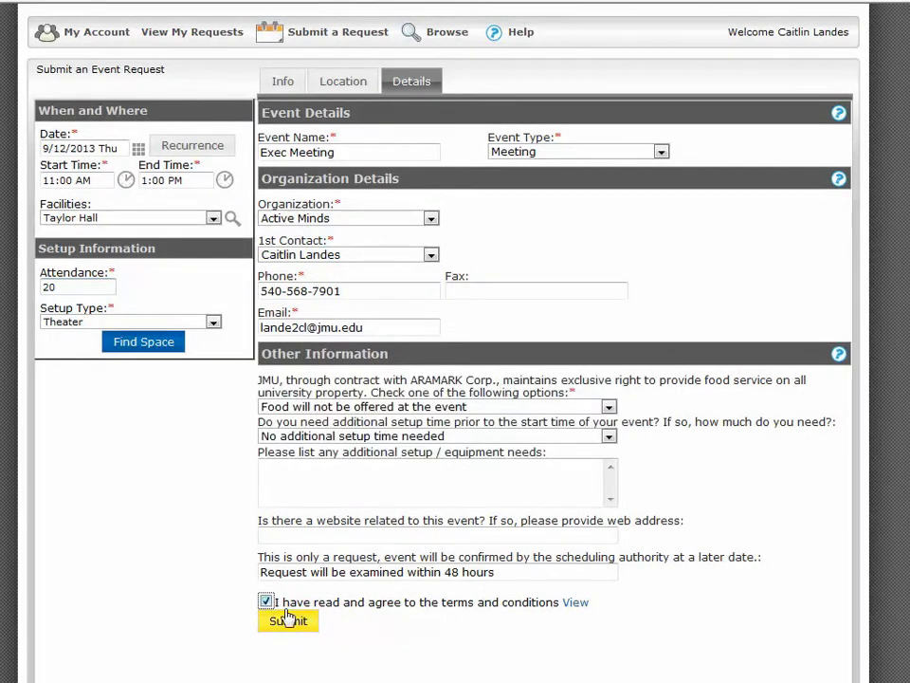
{"action": "left_click", "coordinate": [289, 623]}
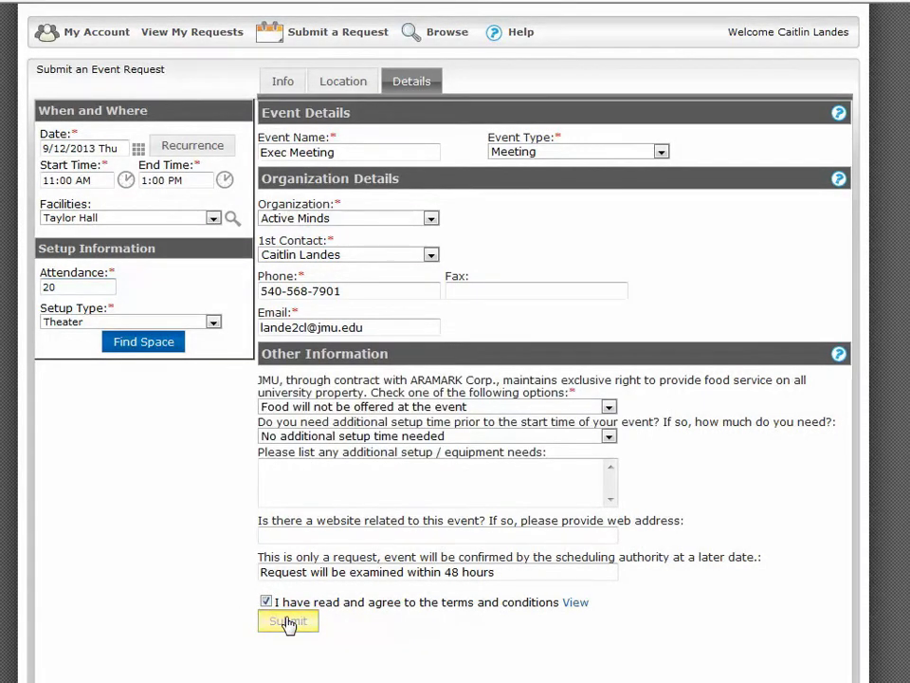